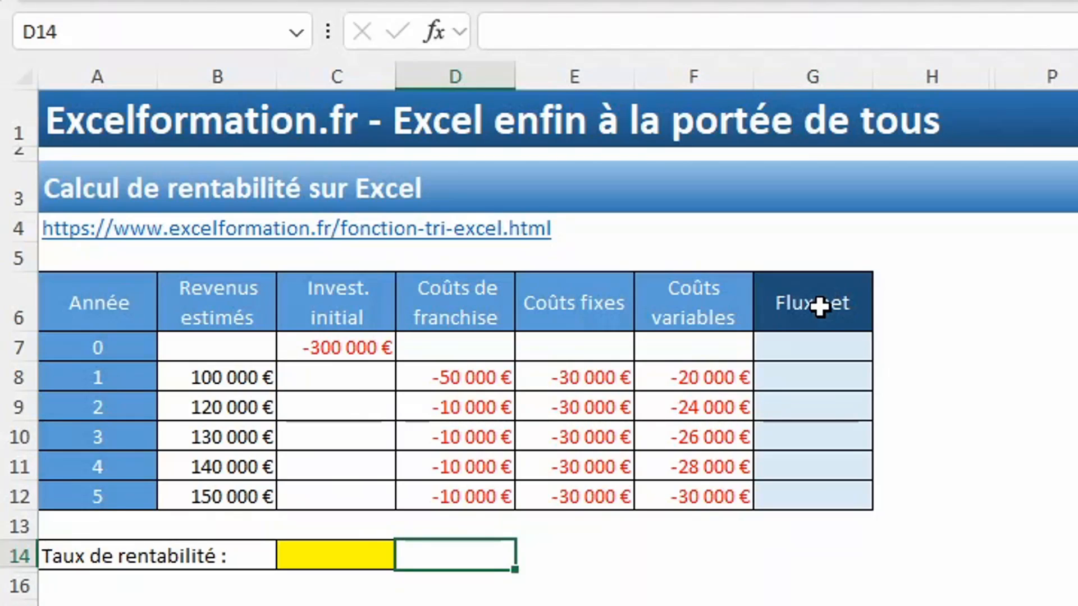
Step: Calculate the Flux net for year 0 in G7 with =SOMME(B7:F7) and copy the formula down to G12
{"action": "left_click_drag", "start_coordinate": [825, 300], "coordinate": [837, 496]}
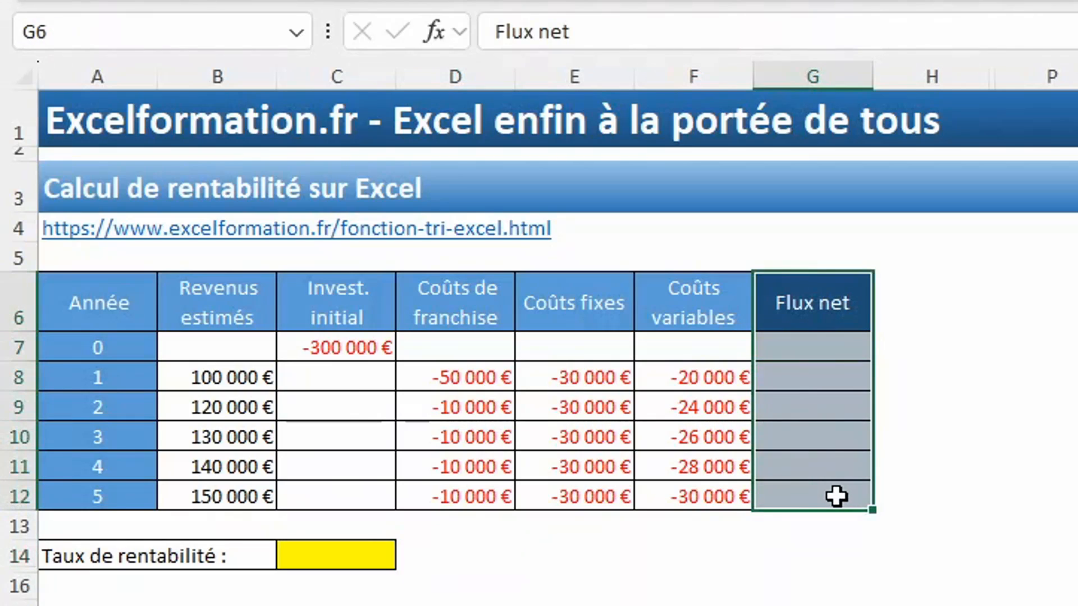
{"action": "left_click", "coordinate": [841, 356]}
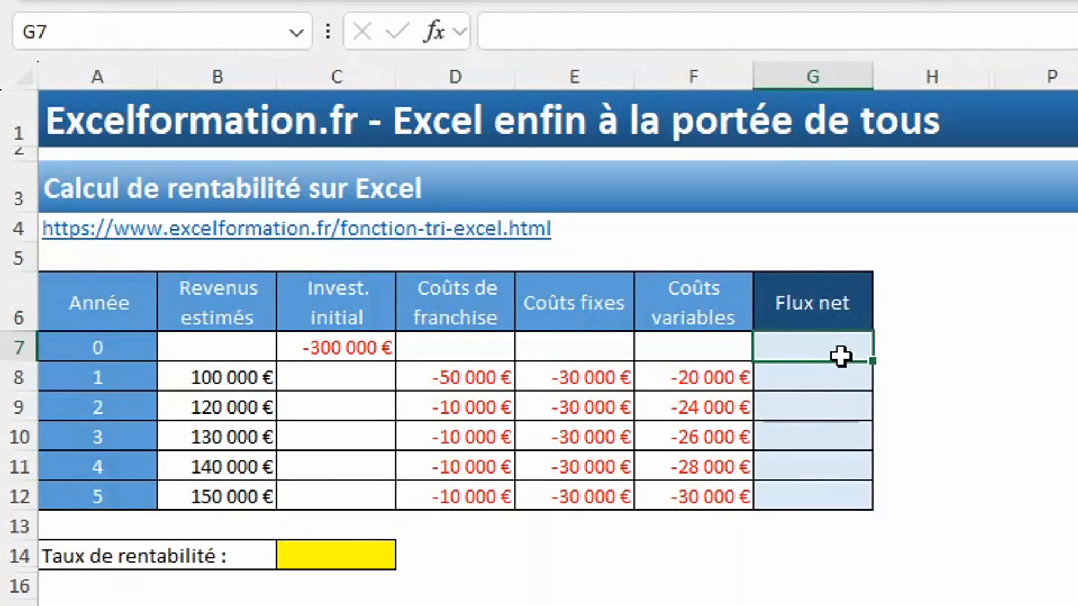
{"action": "type", "text": "=somme("}
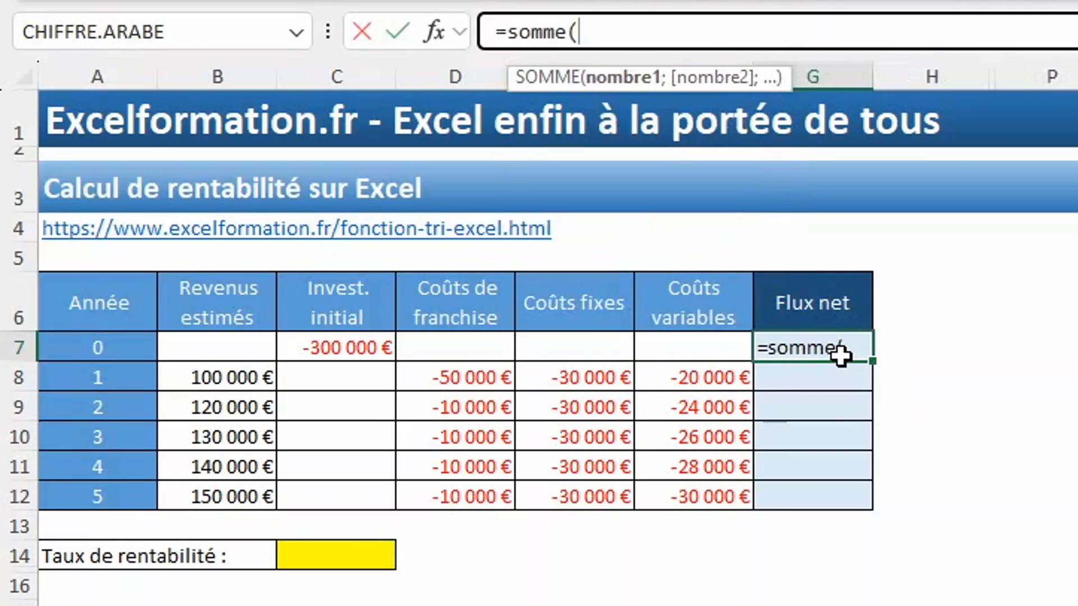
{"action": "left_click_drag", "start_coordinate": [730, 349], "coordinate": [251, 359]}
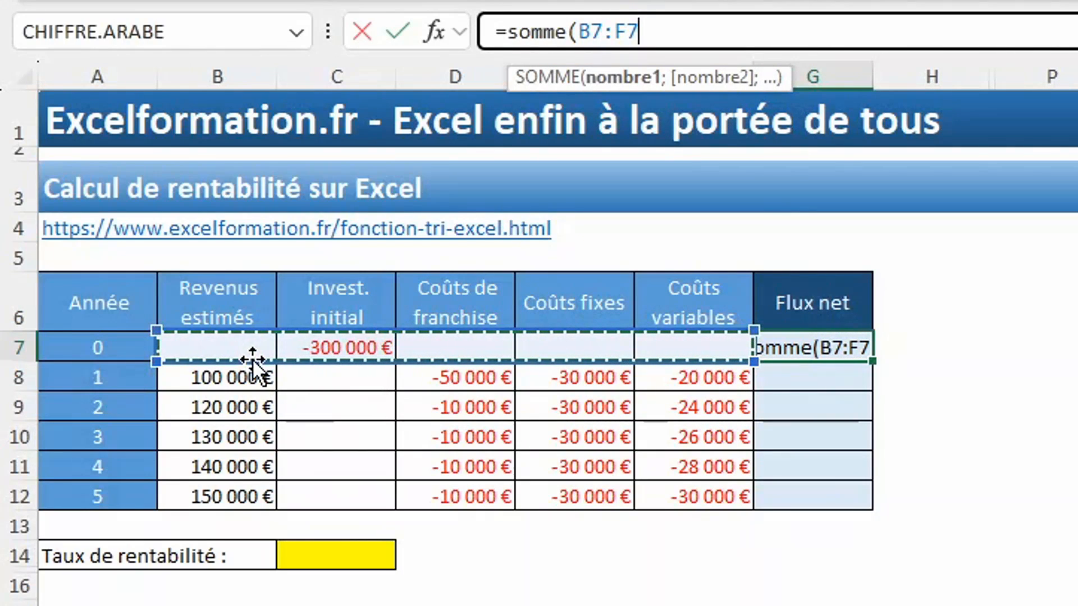
{"action": "key", "text": "Return"}
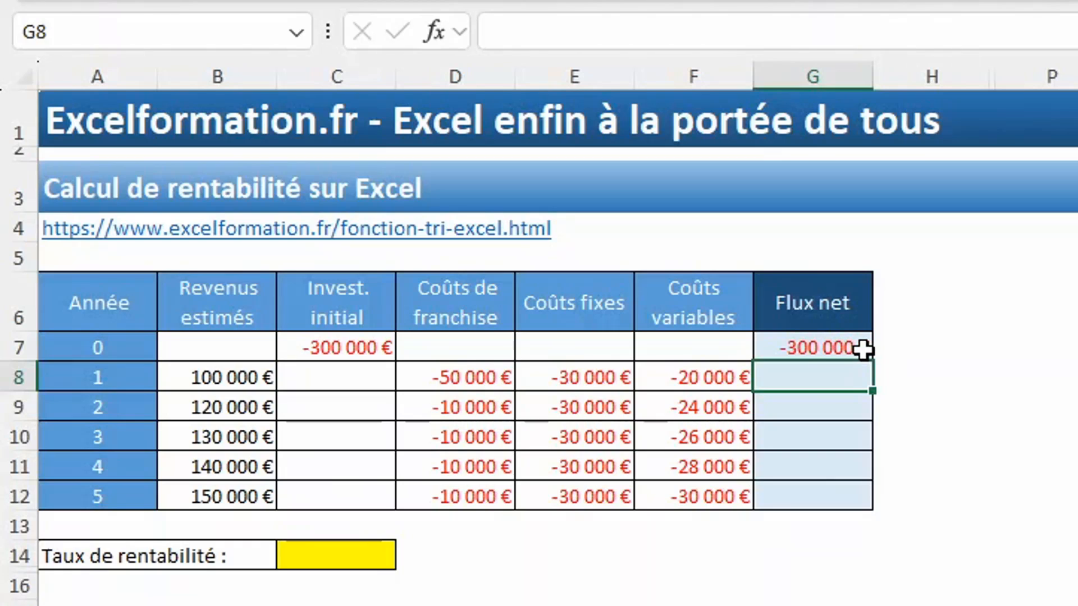
{"action": "left_click", "coordinate": [861, 349]}
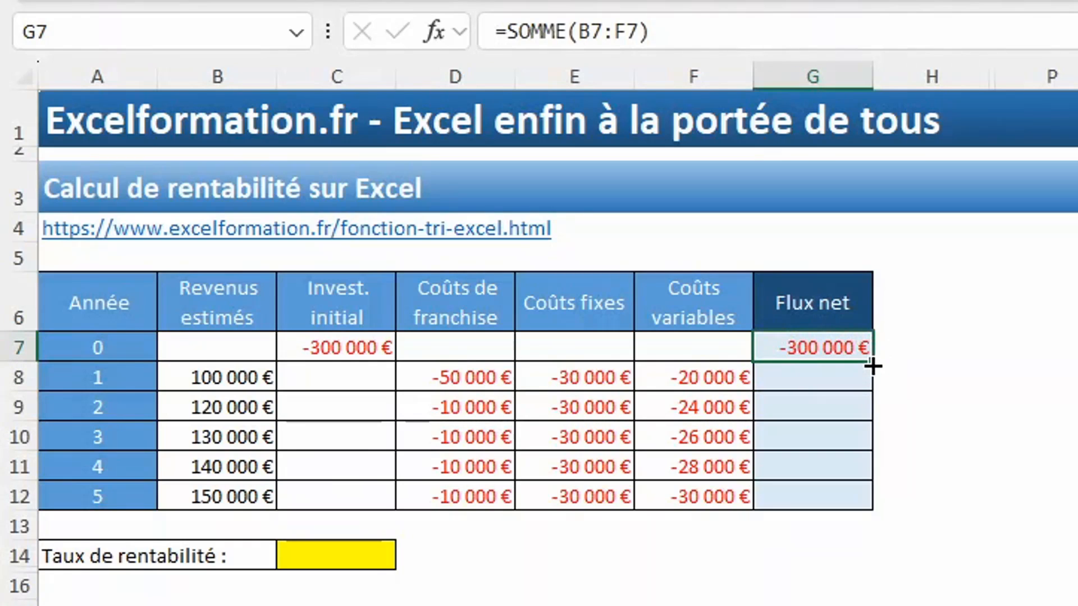
{"action": "double_click", "coordinate": [872, 368]}
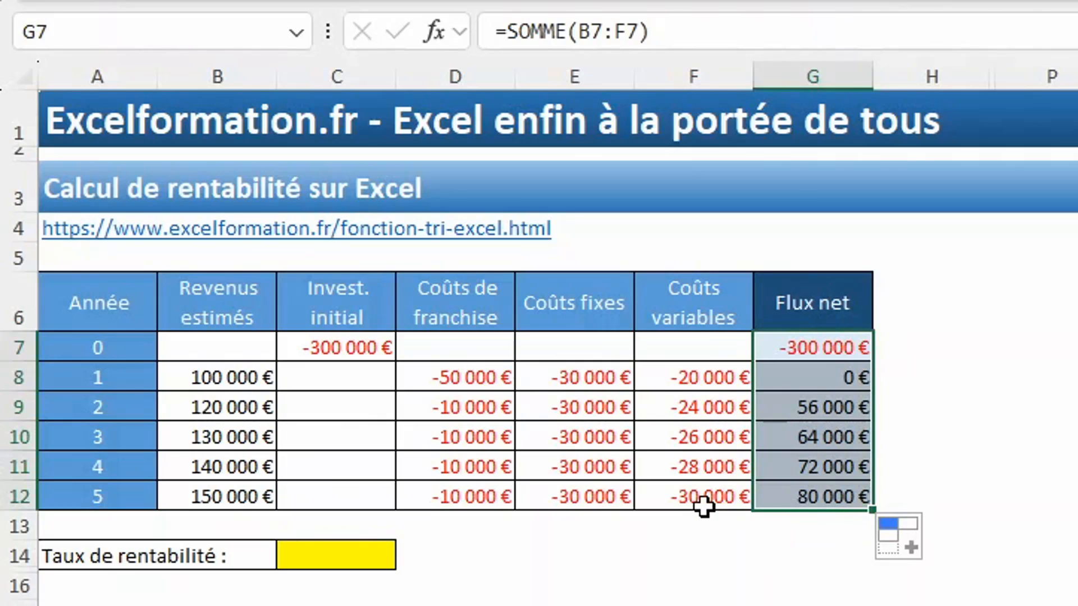
Step: Calculate the first project's Taux de rentabilité in C14 with =TRI(G7:G12)
{"action": "left_click", "coordinate": [347, 558]}
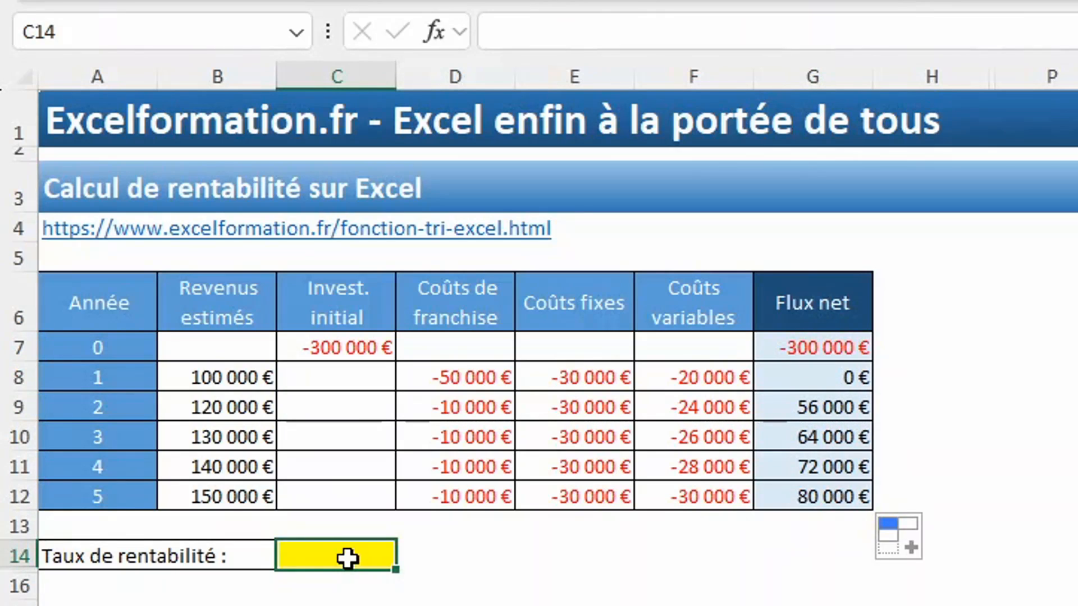
{"action": "type", "text": "=tri("}
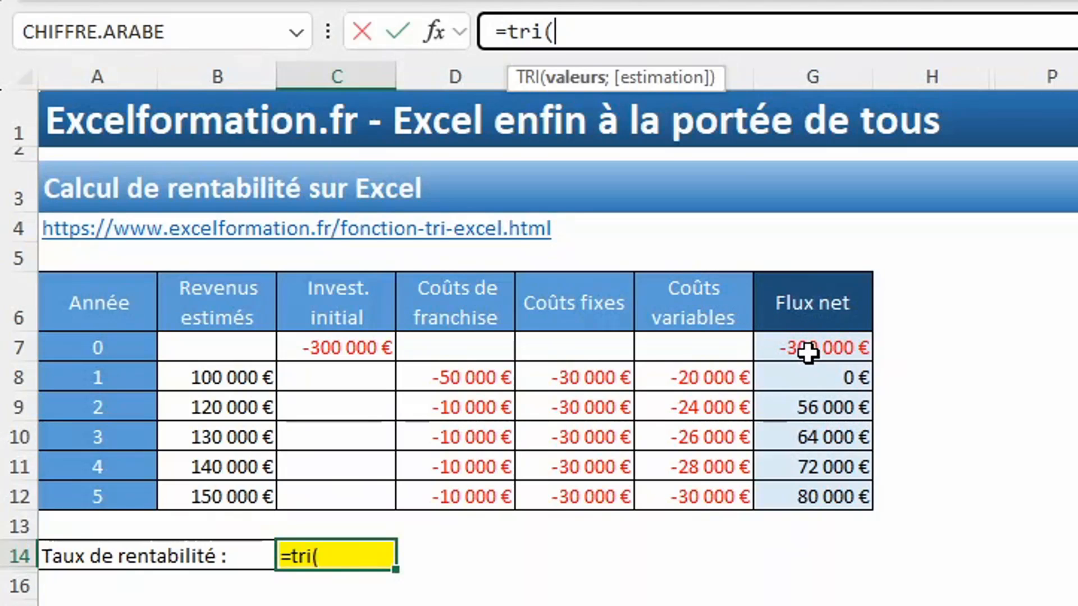
{"action": "left_click_drag", "start_coordinate": [796, 349], "coordinate": [811, 482]}
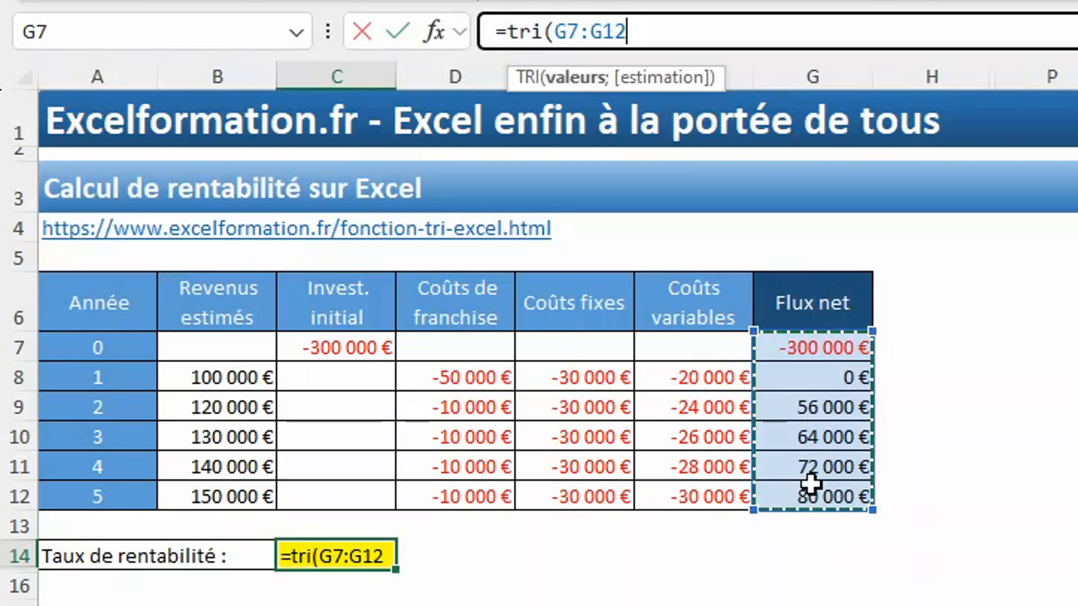
{"action": "type", "text": ")"}
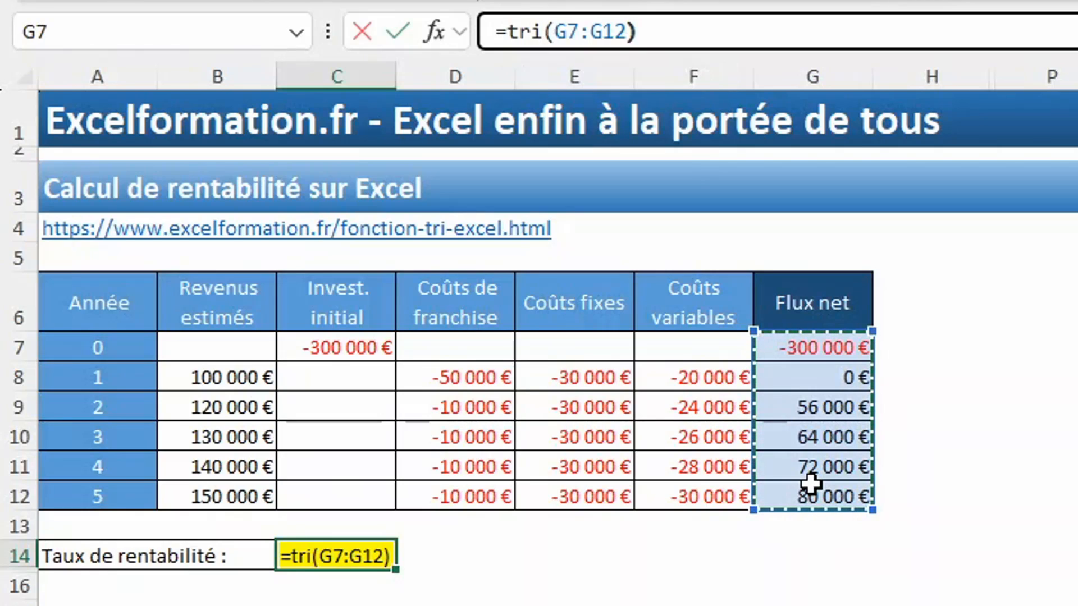
{"action": "key", "text": "Return"}
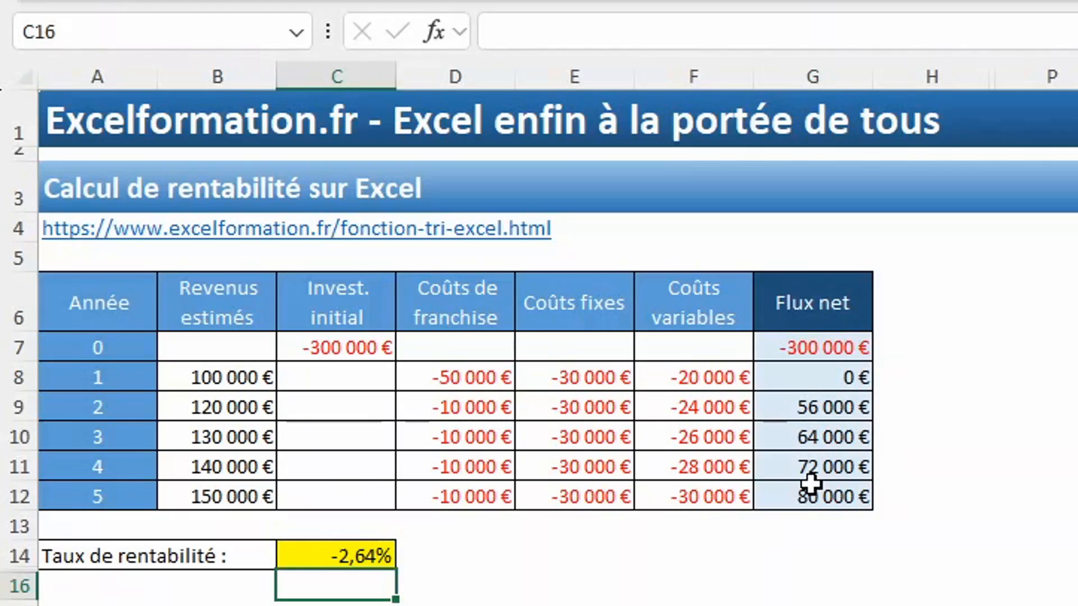
Step: Calculate the second project's Taux de rentabilité in K14 with the TRI function over O7:O12
{"action": "key", "text": "ctrl+n"}
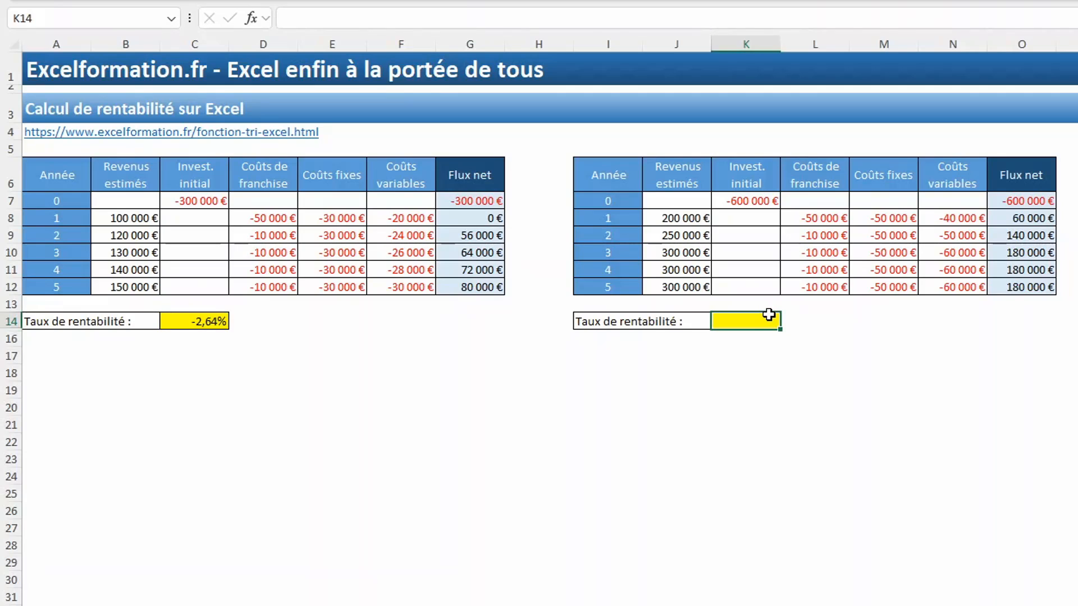
{"action": "left_click", "coordinate": [718, 207]}
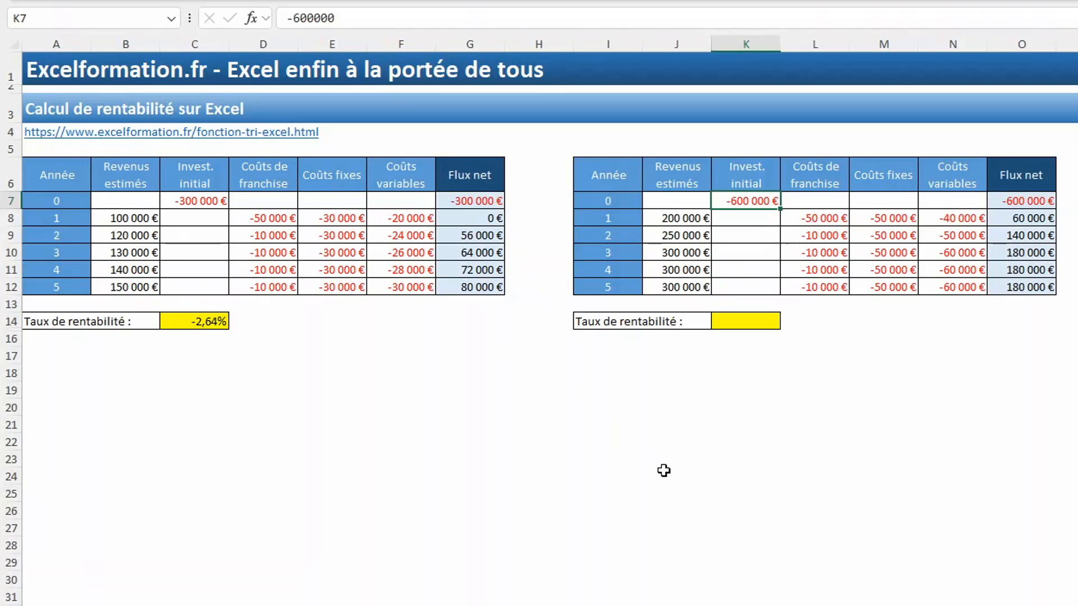
{"action": "left_click", "coordinate": [753, 322]}
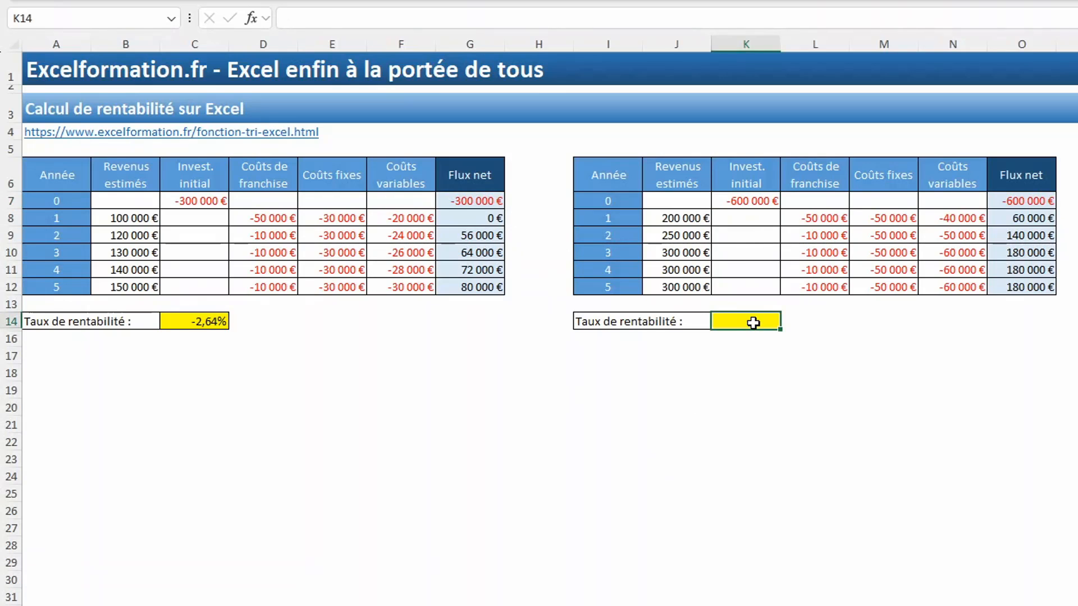
{"action": "type", "text": "=tri("}
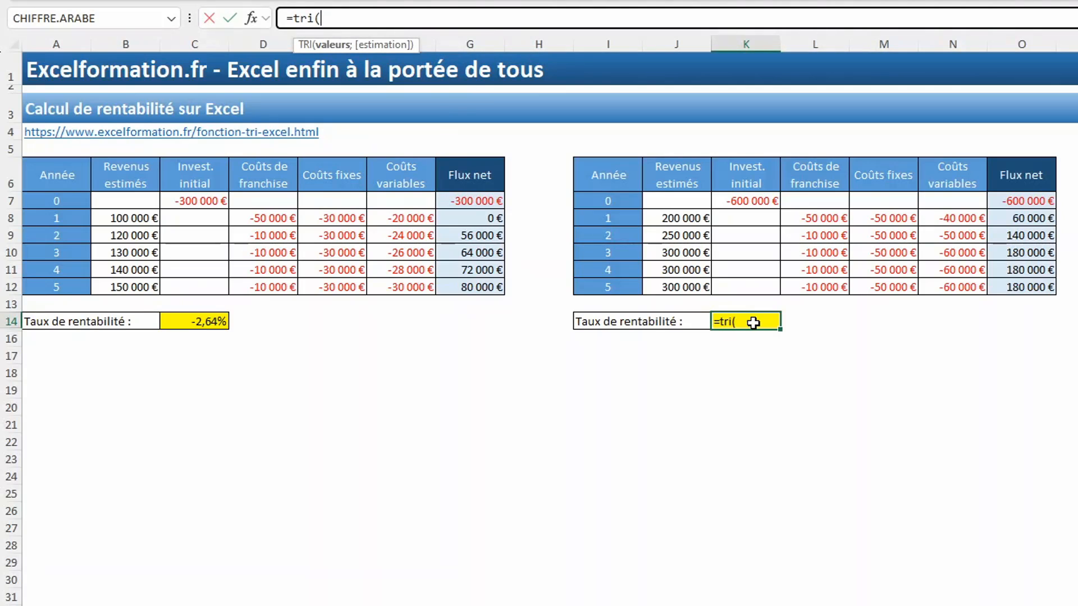
{"action": "left_click_drag", "start_coordinate": [1018, 202], "coordinate": [1015, 285]}
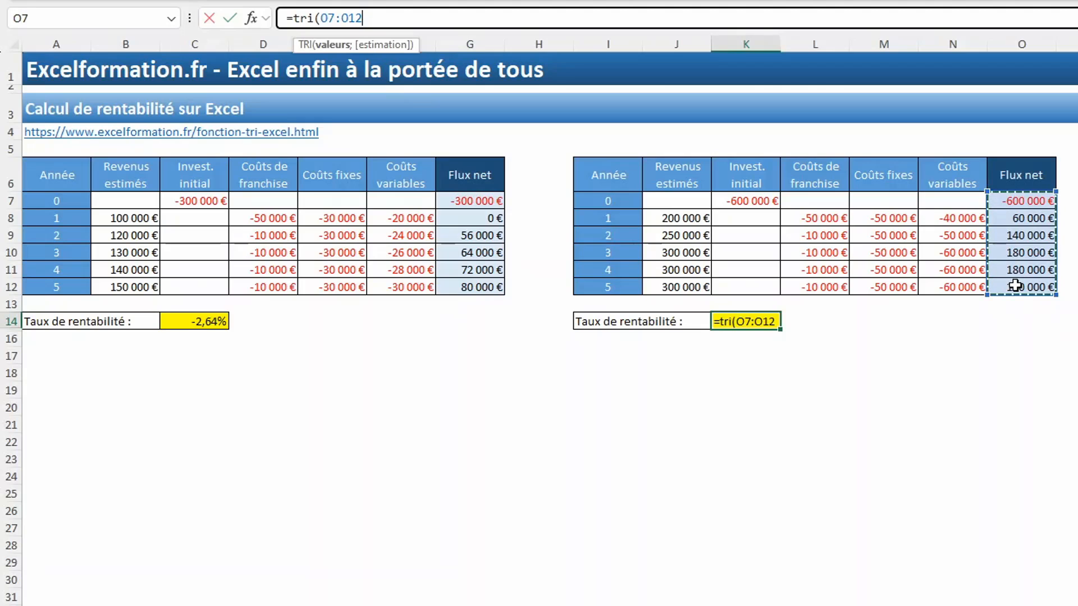
{"action": "key", "text": "Return"}
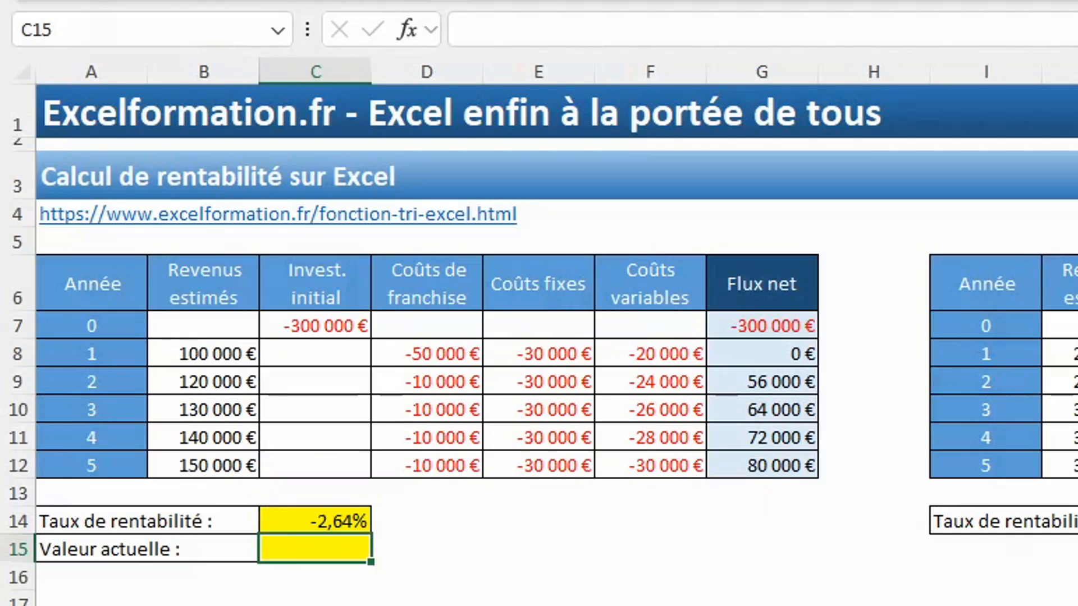
Step: Calculate the Valeur actuelle in C15 with =VAN(C14;G7:G12)
{"action": "type", "text": "=van("}
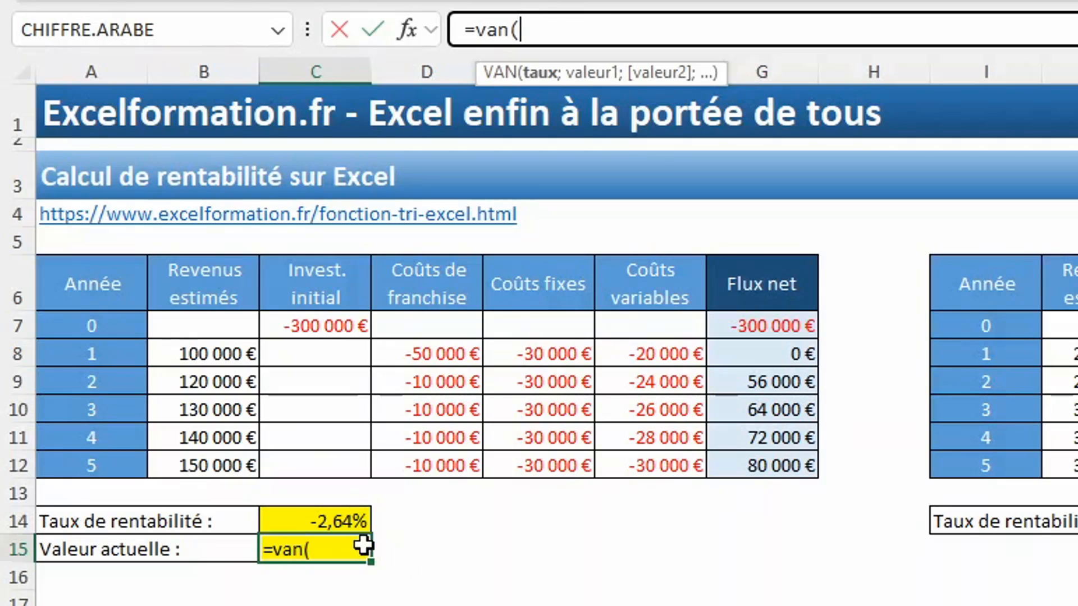
{"action": "left_click", "coordinate": [331, 515]}
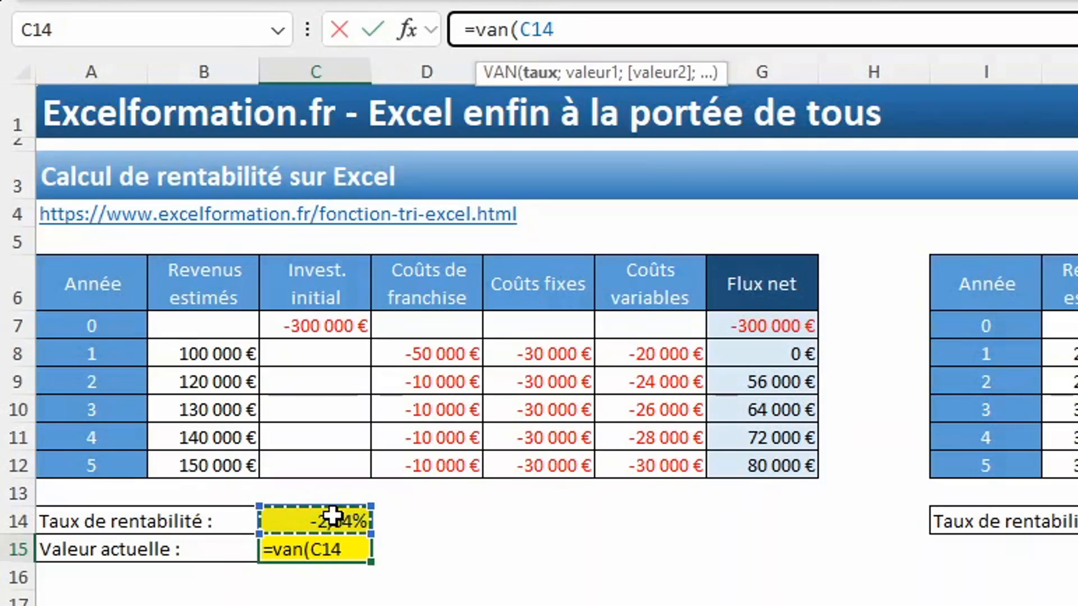
{"action": "type", "text": ";"}
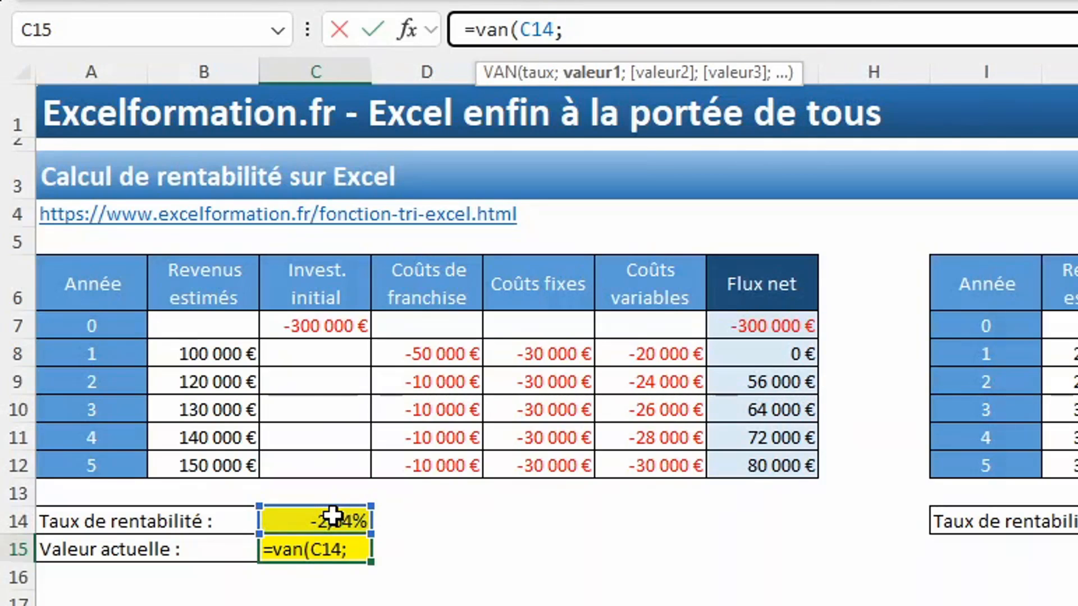
{"action": "left_click_drag", "start_coordinate": [760, 326], "coordinate": [759, 468]}
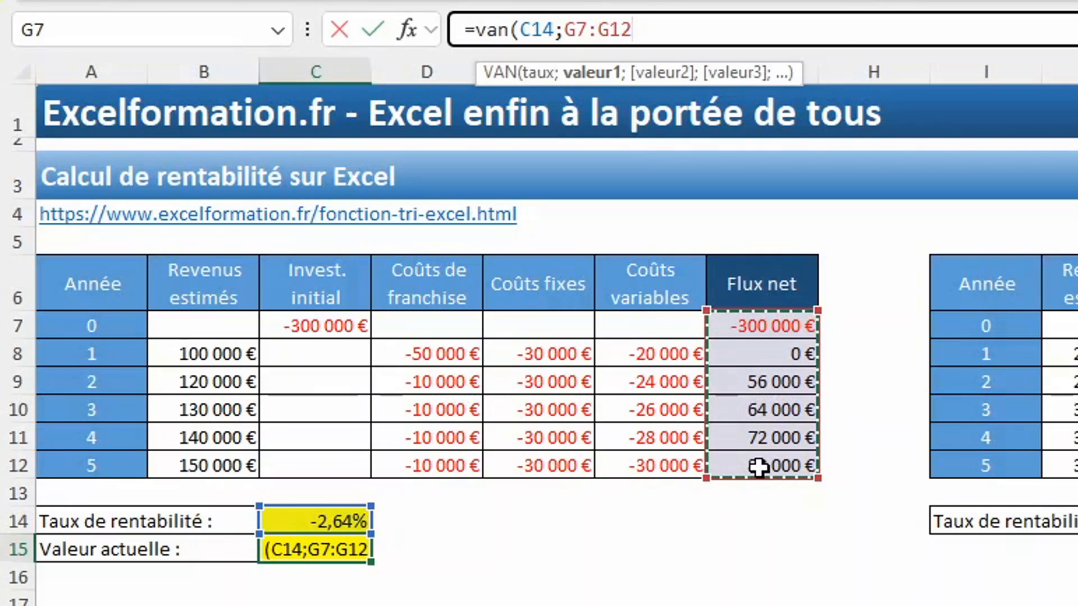
{"action": "type", "text": ")"}
{"action": "key", "text": "Return"}
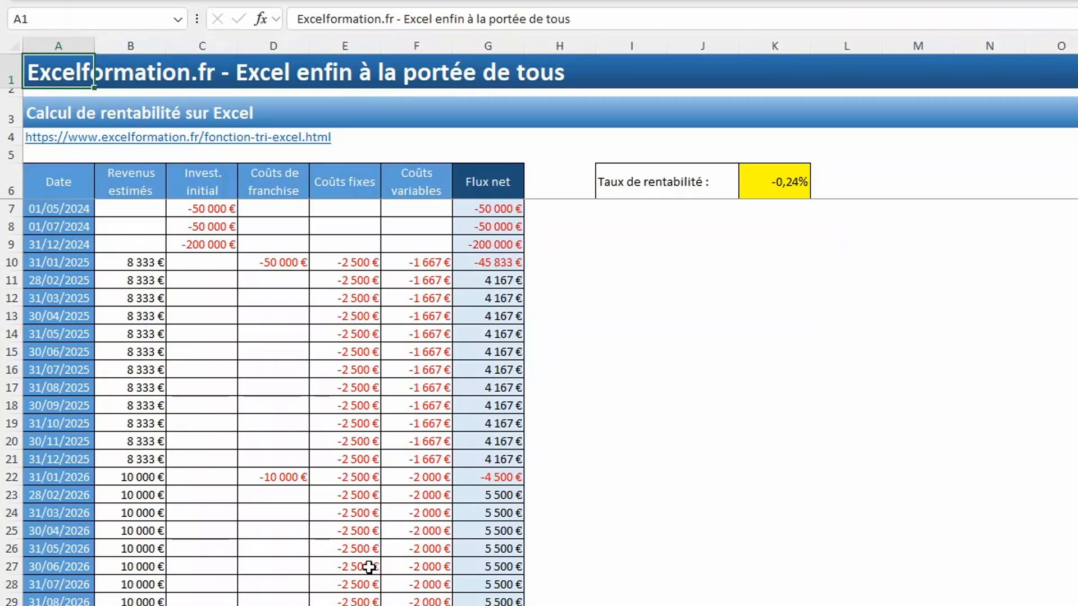
Step: Examine the dated initial investments in C7:C9 and the monthly revenues from B10 down to the table's last row
{"action": "left_click_drag", "start_coordinate": [217, 210], "coordinate": [209, 245]}
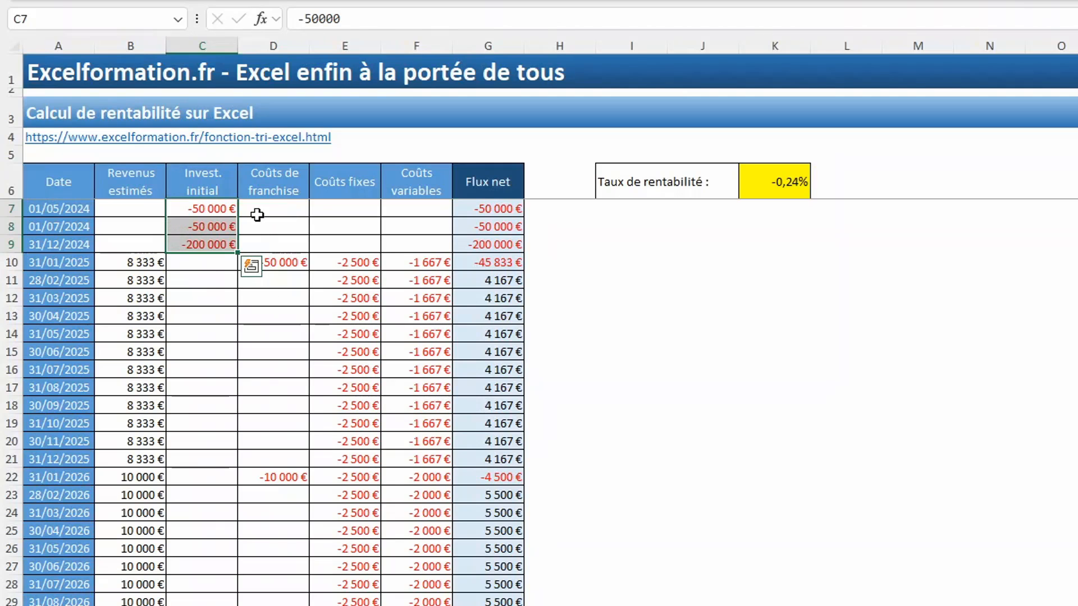
{"action": "left_click", "coordinate": [223, 216]}
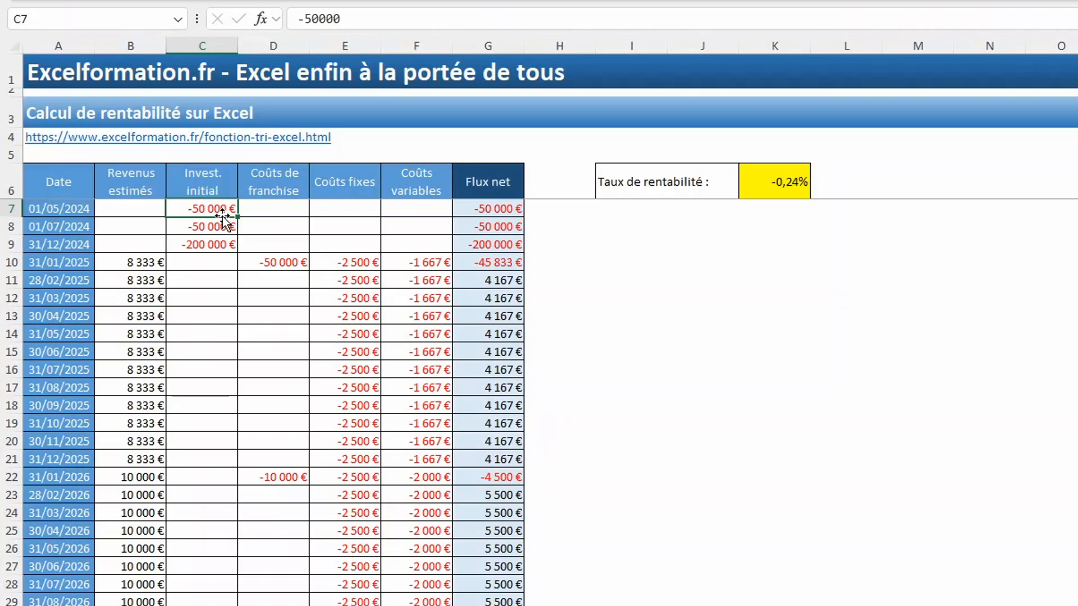
{"action": "left_click", "coordinate": [220, 226]}
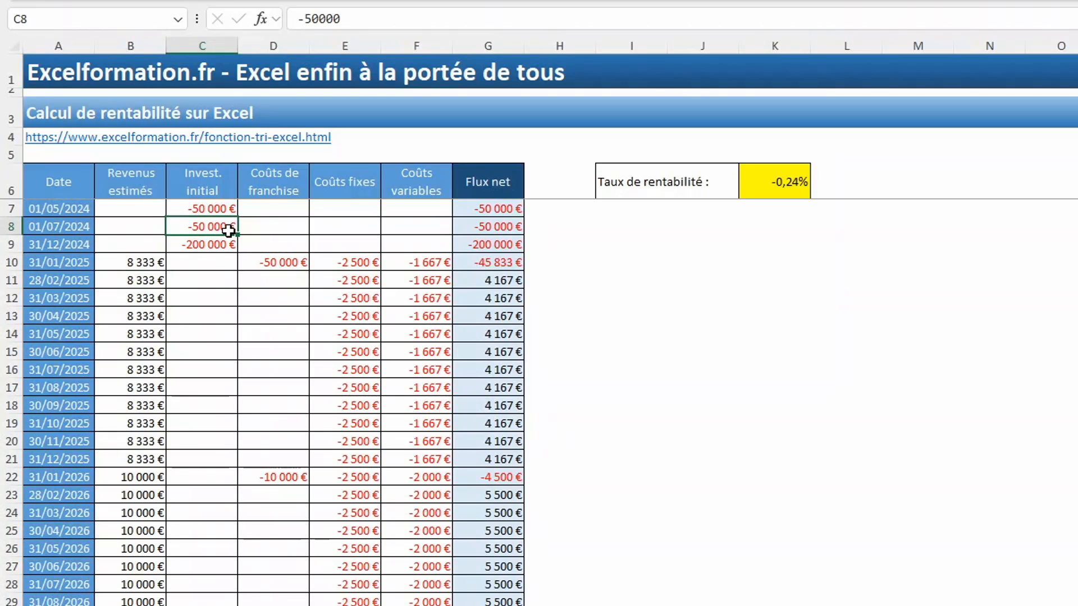
{"action": "left_click", "coordinate": [217, 244]}
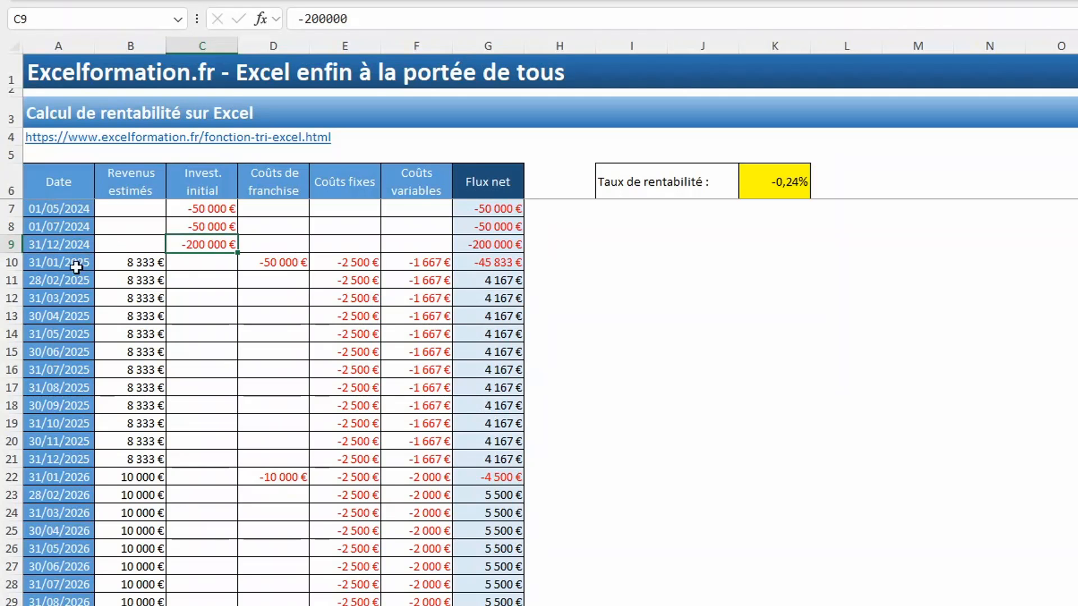
{"action": "left_click", "coordinate": [135, 263]}
{"action": "scroll", "coordinate": [346, 374], "scroll_direction": "down", "scroll_amount": 17}
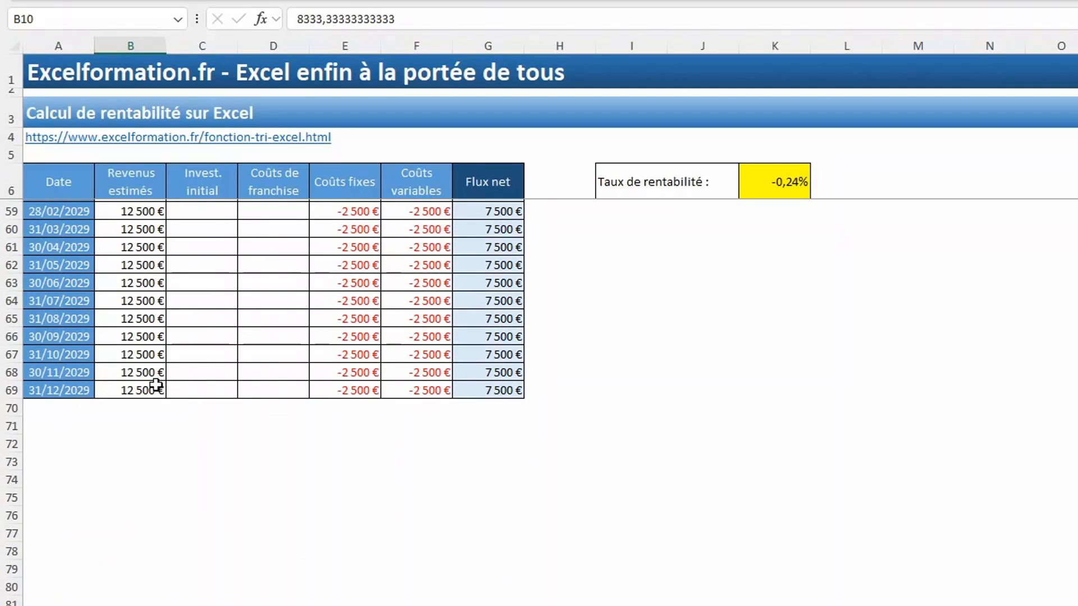
{"action": "scroll", "coordinate": [357, 413], "scroll_direction": "up", "scroll_amount": 17}
Step: Replace the Taux de rentabilité formula in K6 with =TRI.PAIEMENTS(G7:G69;A7:A69), using the net flows and their dates
{"action": "left_click", "coordinate": [777, 183]}
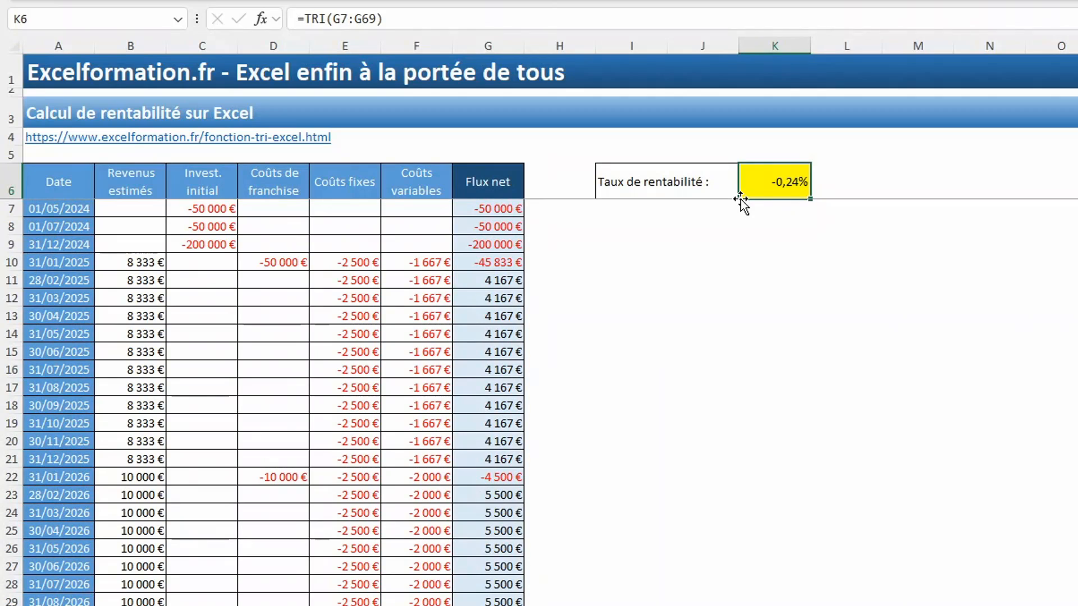
{"action": "type", "text": "="}
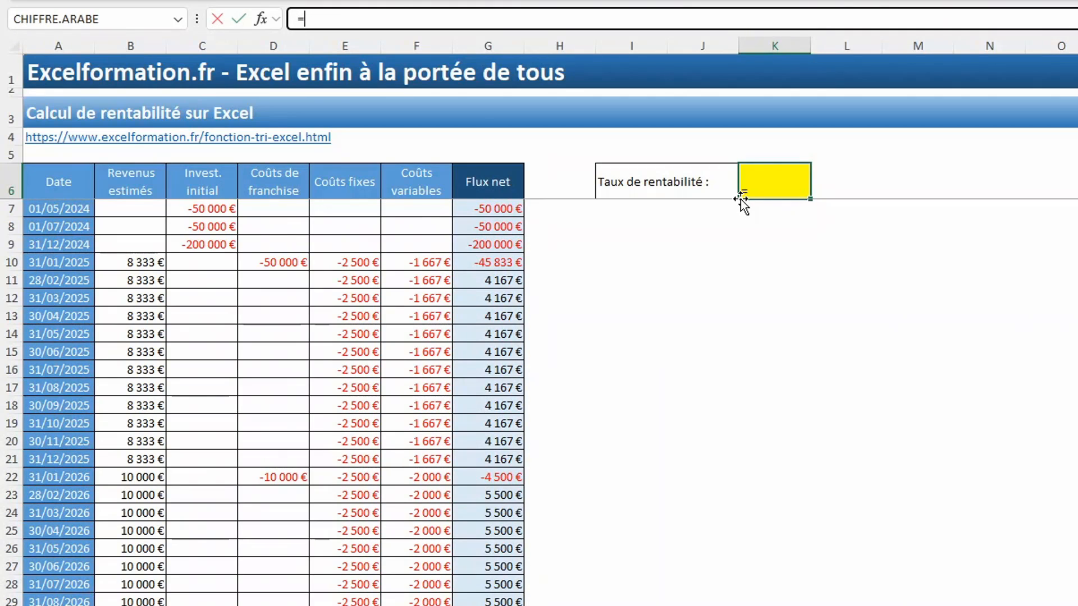
{"action": "type", "text": "tri.p"}
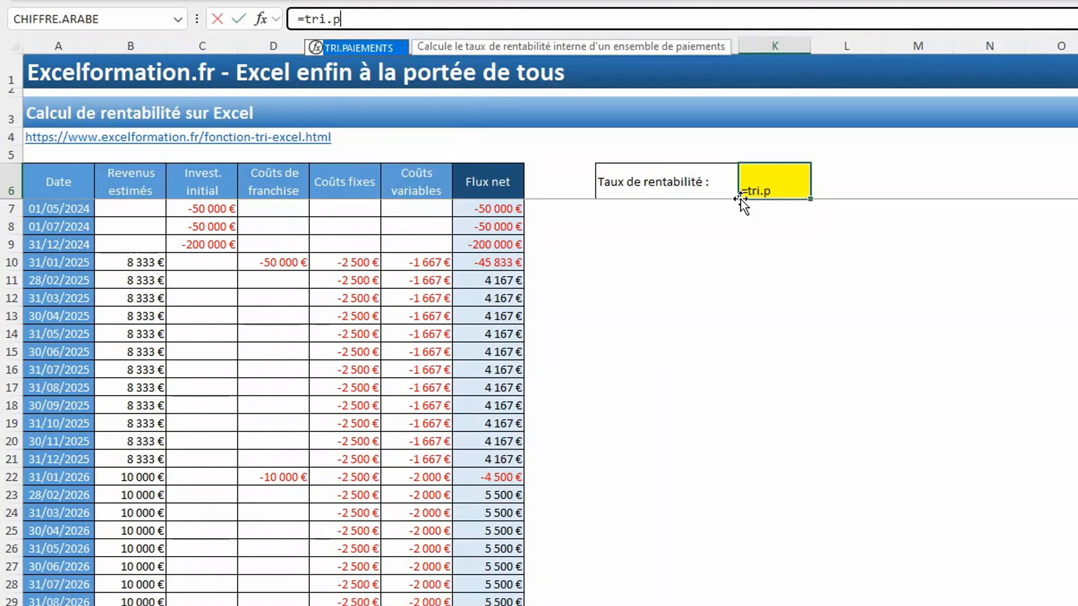
{"action": "key", "text": "Tab"}
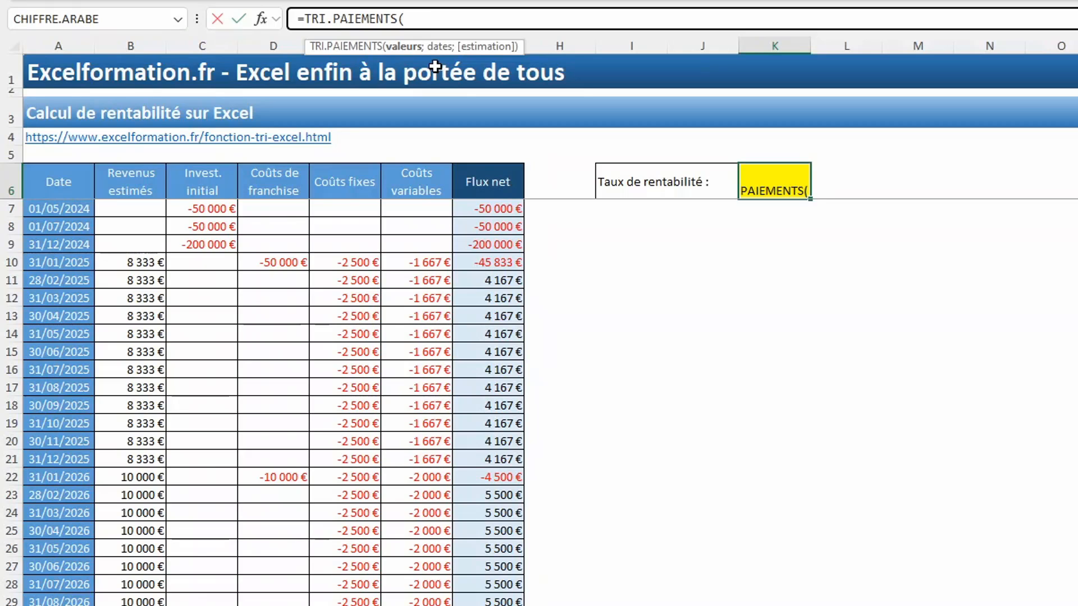
{"action": "left_click", "coordinate": [480, 209]}
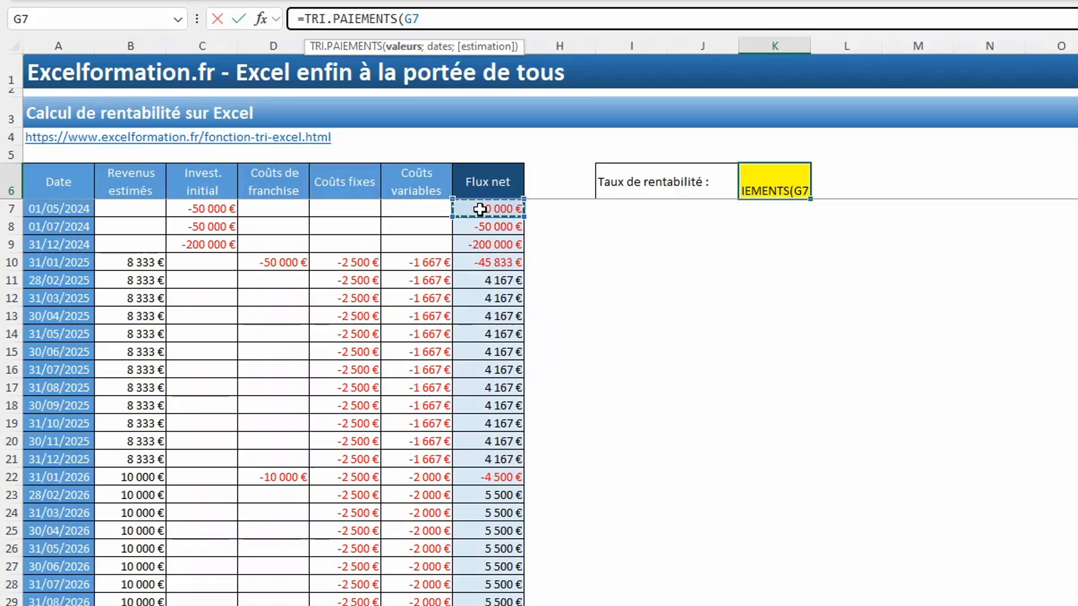
{"action": "key", "text": "ctrl+shift+Down"}
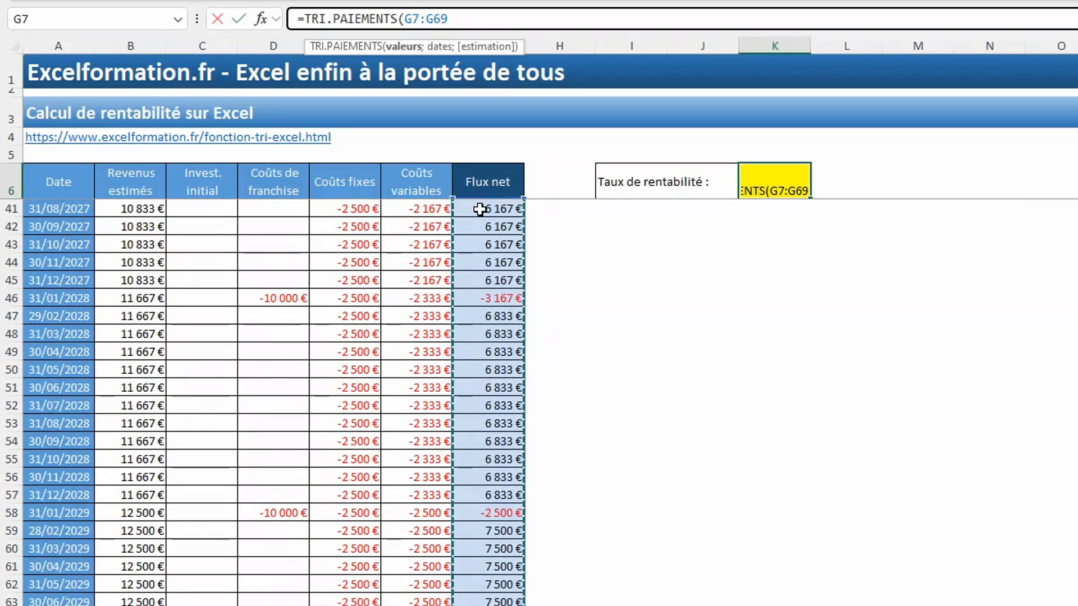
{"action": "type", "text": ";"}
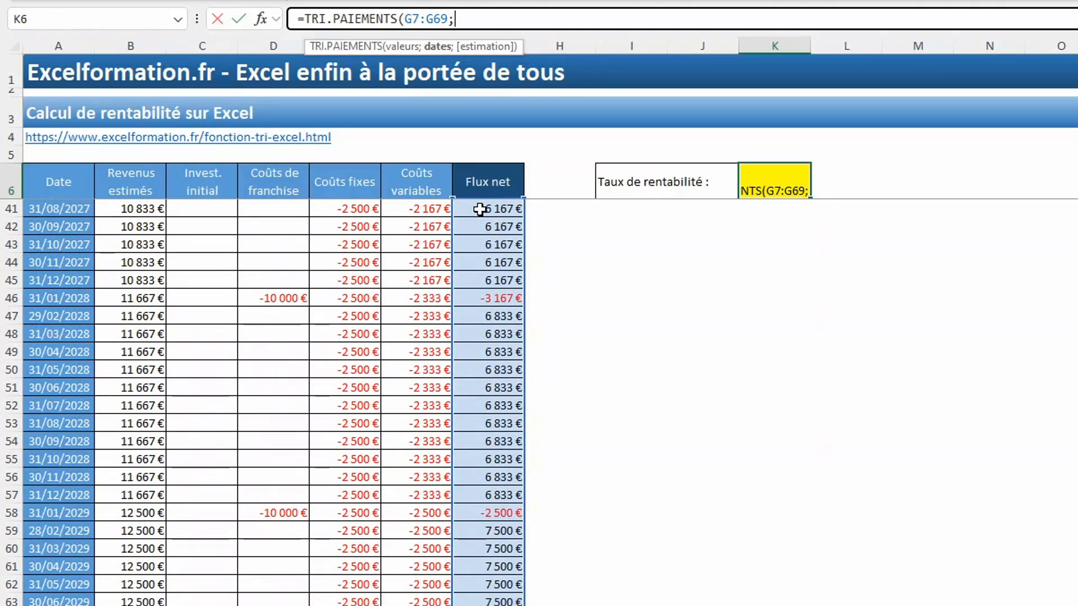
{"action": "scroll", "coordinate": [157, 268], "scroll_direction": "up", "scroll_amount": 11}
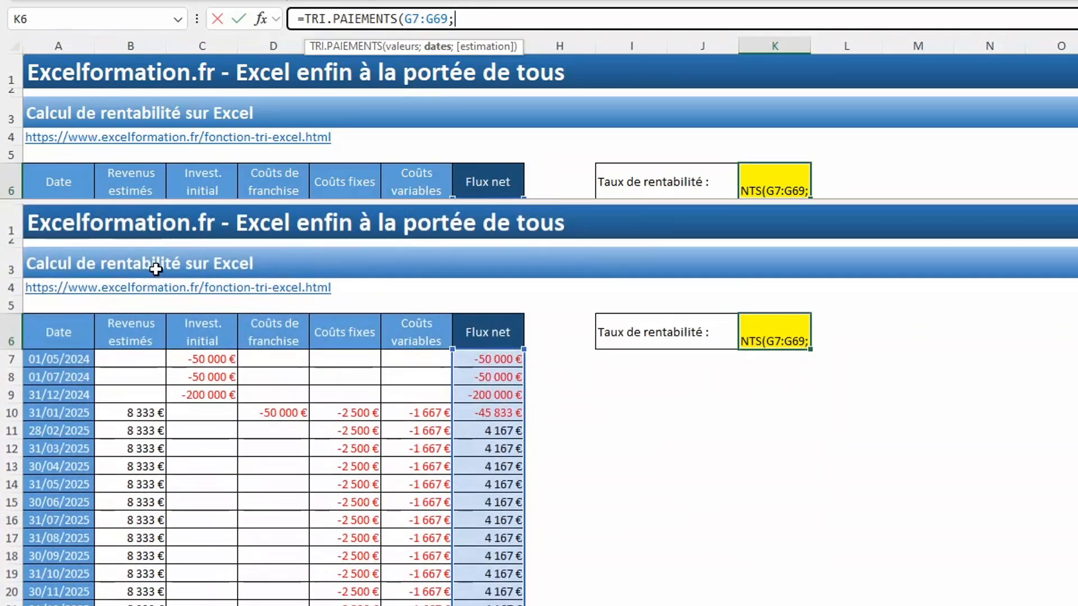
{"action": "left_click", "coordinate": [40, 208]}
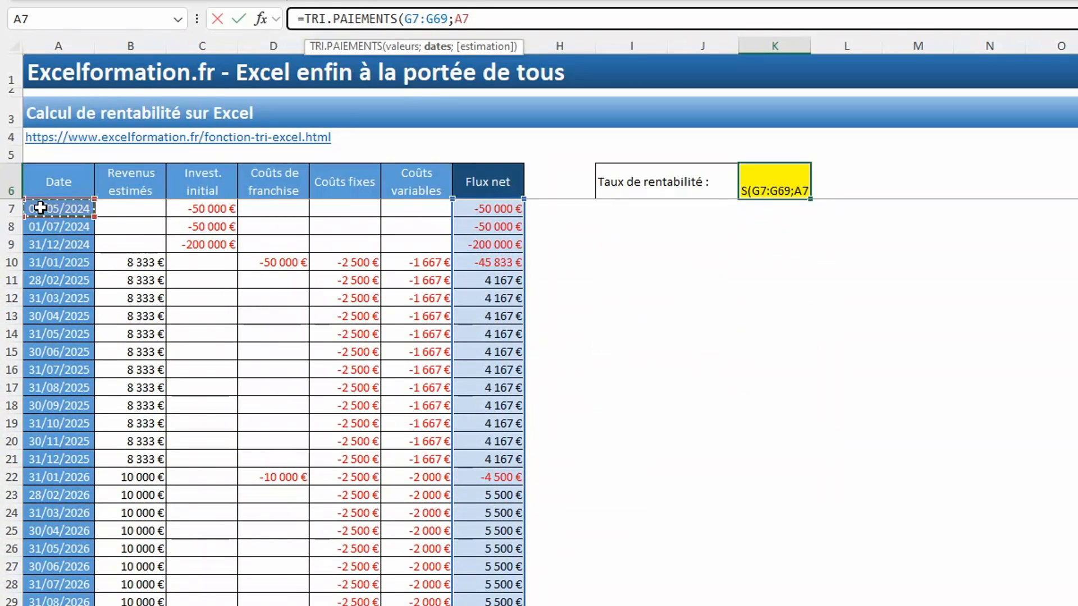
{"action": "key", "text": "ctrl+shift+Down"}
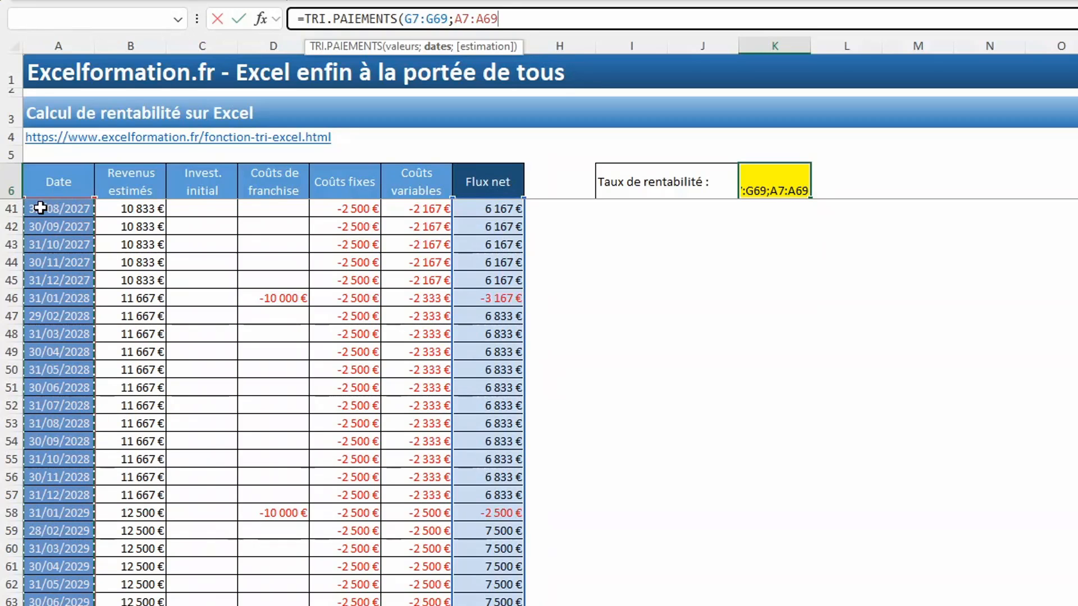
{"action": "type", "text": ")"}
{"action": "key", "text": "Return"}
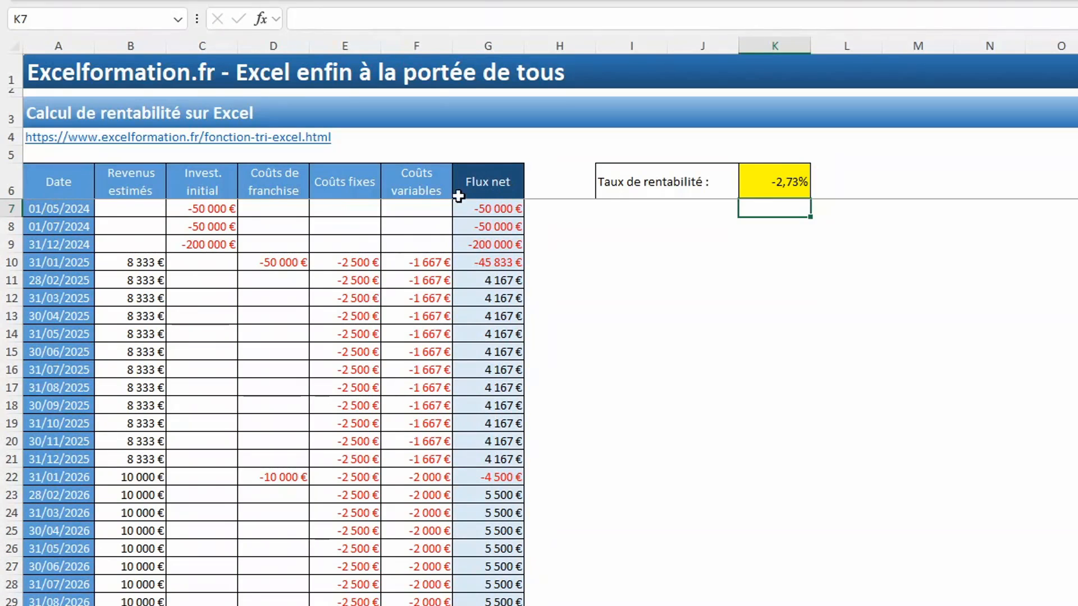
{"action": "left_click", "coordinate": [753, 189]}
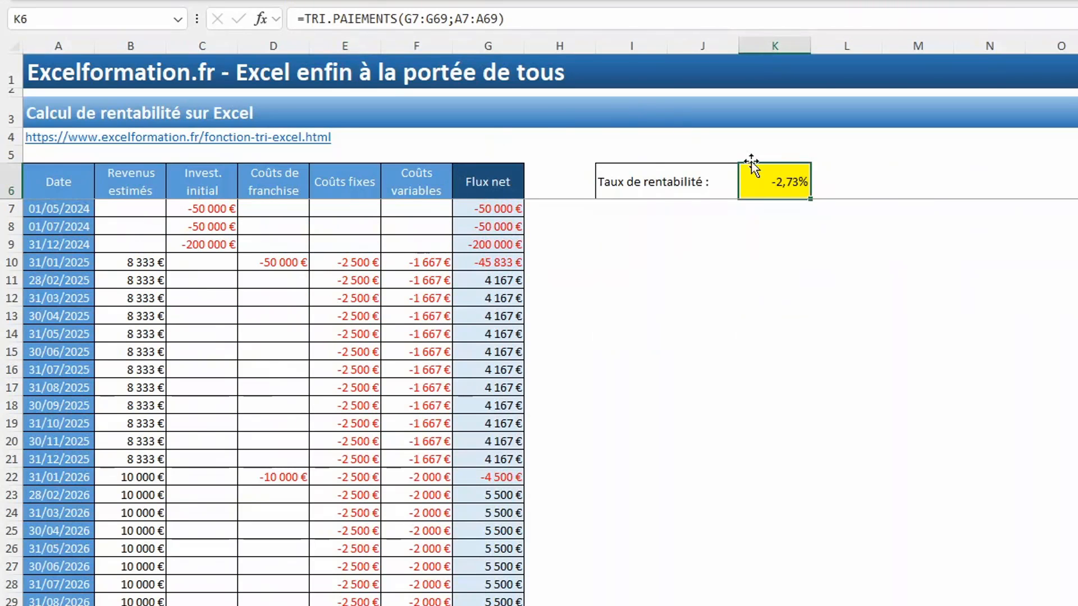
{"action": "left_click", "coordinate": [752, 175]}
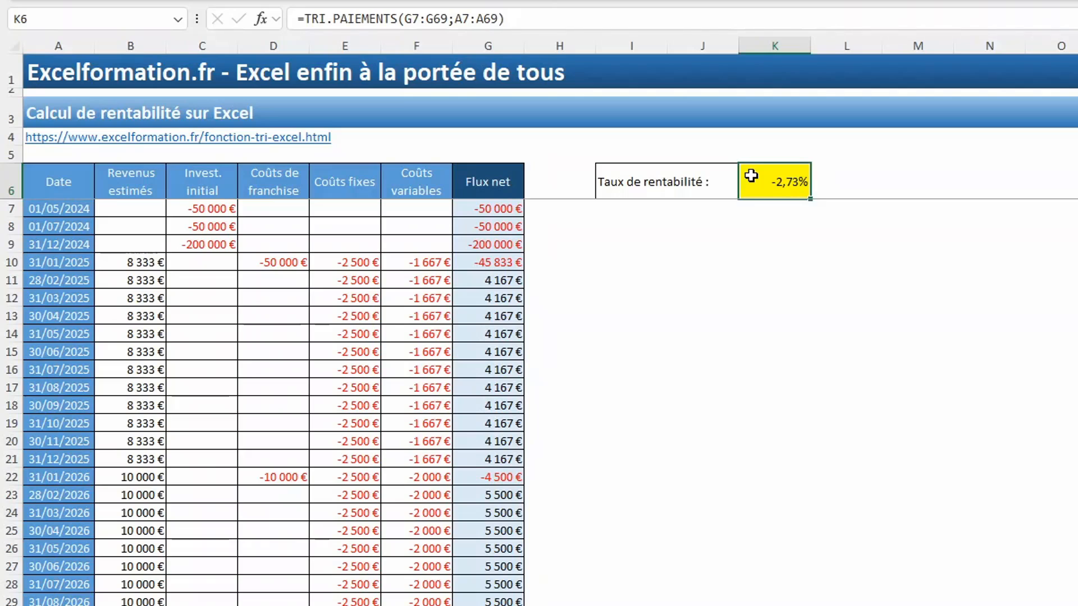